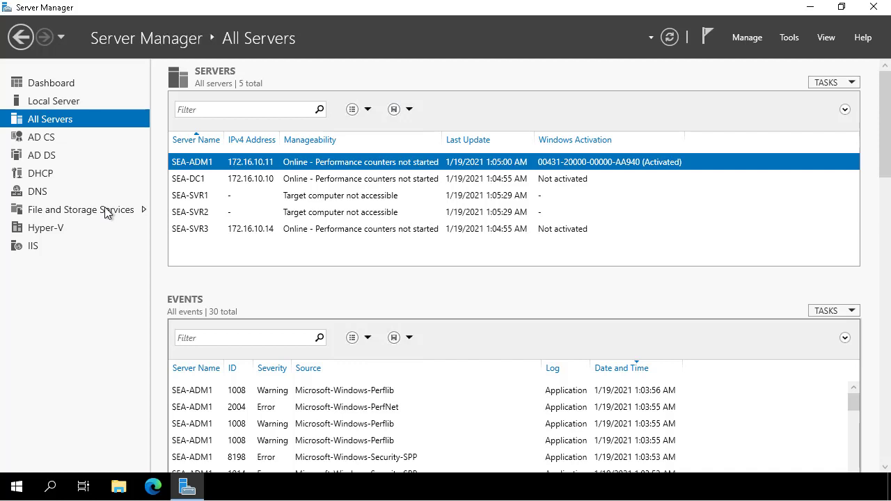
# In the File and Storage Services disk list, bring disk 1 of SEA-SVR3 online
pyautogui.click(104, 210)
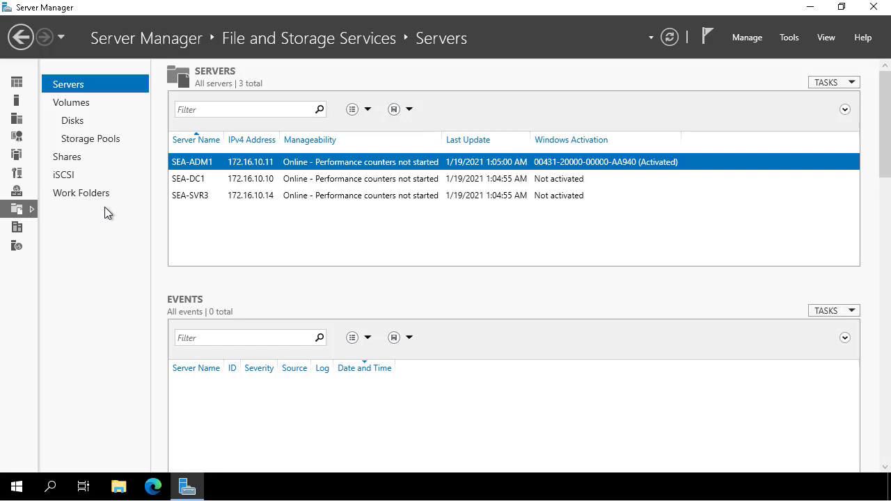
pyautogui.click(73, 120)
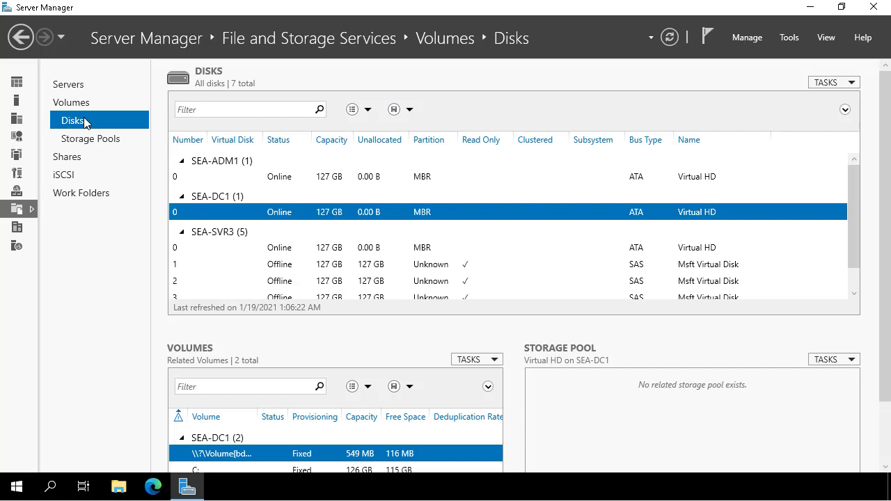
pyautogui.click(293, 266)
pyautogui.scroll(-1, 286, 251)
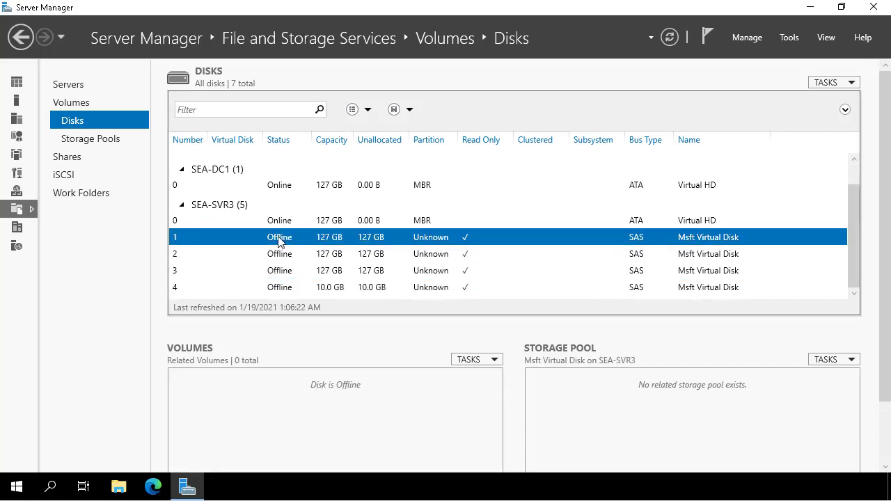
pyautogui.rightClick(280, 238)
pyautogui.click(304, 268)
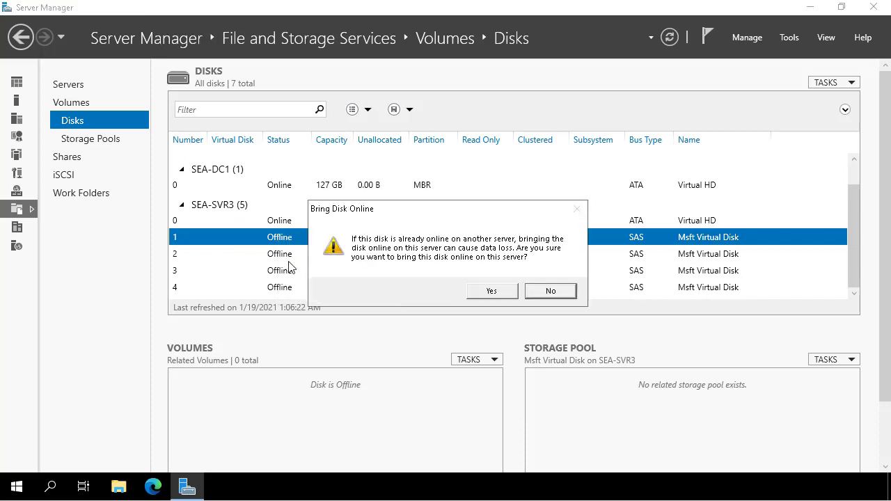
pyautogui.click(491, 291)
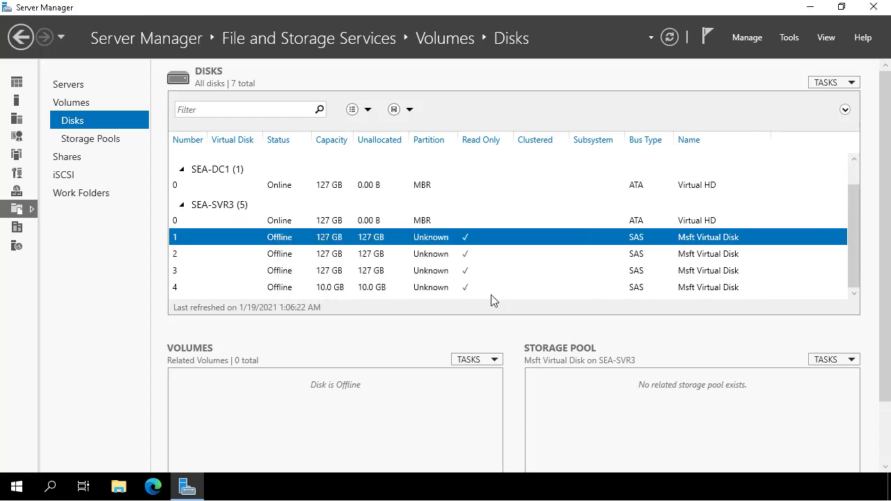
# Bring the remaining offline disks 2, 3 and 4 of SEA-SVR3 online
pyautogui.click(295, 254)
pyautogui.rightClick(295, 255)
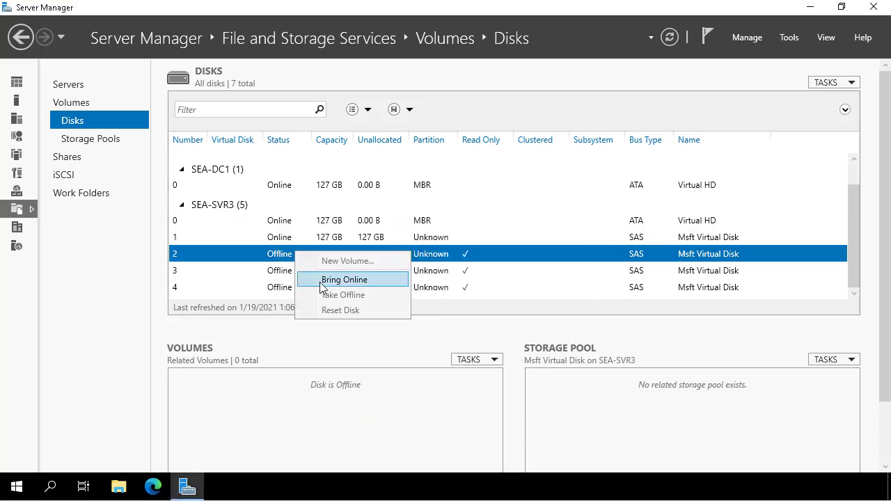
pyautogui.click(321, 282)
pyautogui.click(492, 291)
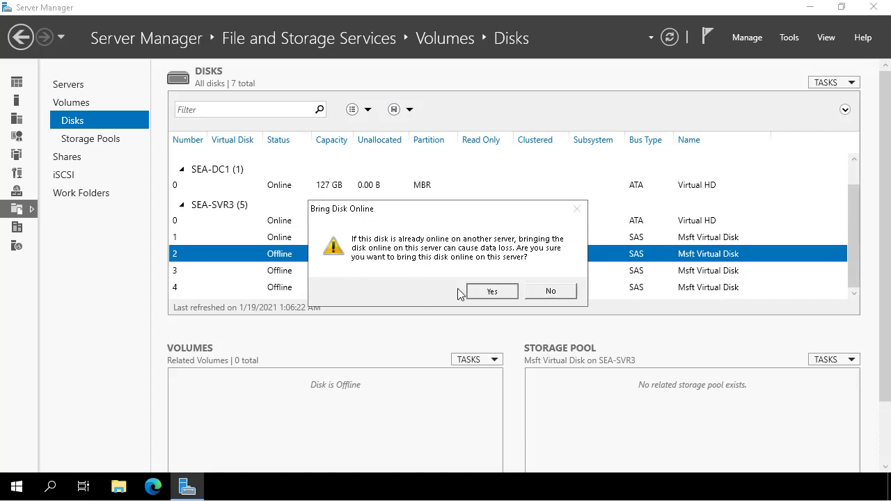
pyautogui.click(288, 272)
pyautogui.rightClick(288, 272)
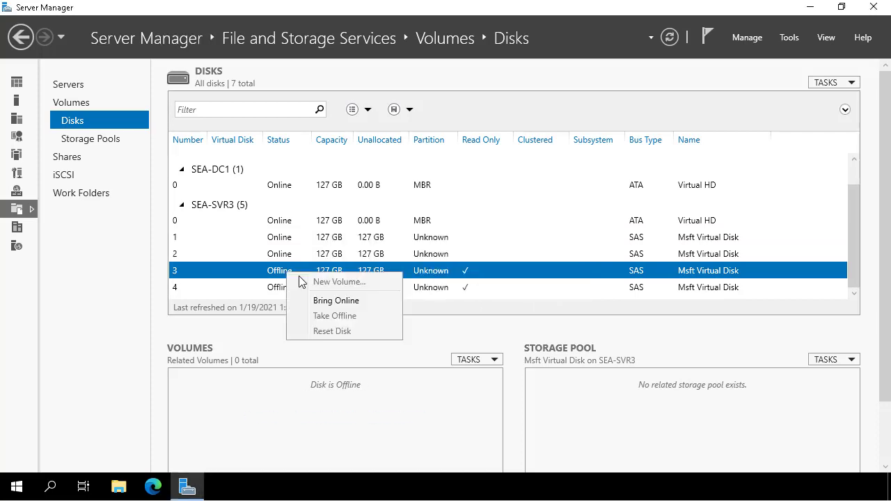
pyautogui.click(340, 306)
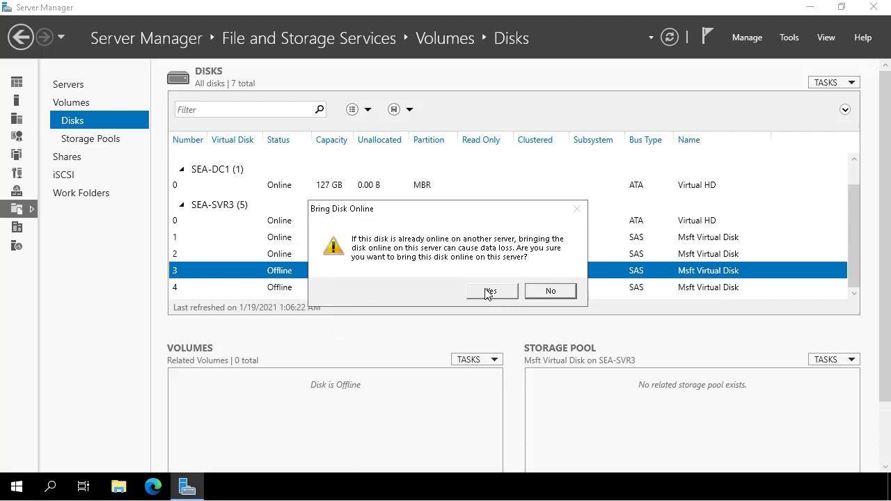
pyautogui.click(490, 291)
pyautogui.click(287, 288)
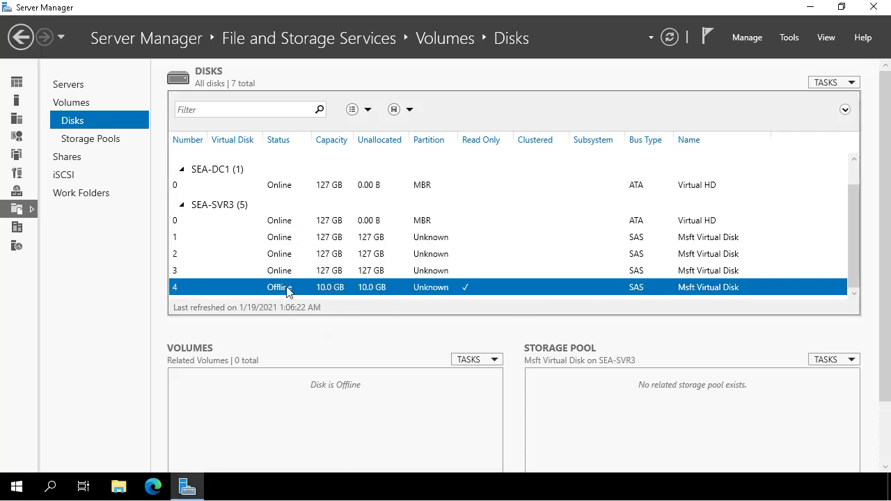
pyautogui.rightClick(287, 289)
pyautogui.click(338, 315)
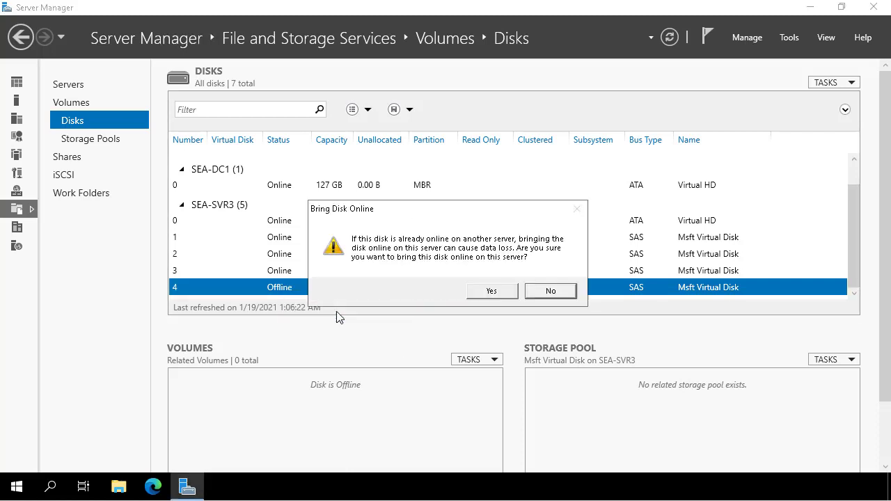
pyautogui.click(490, 292)
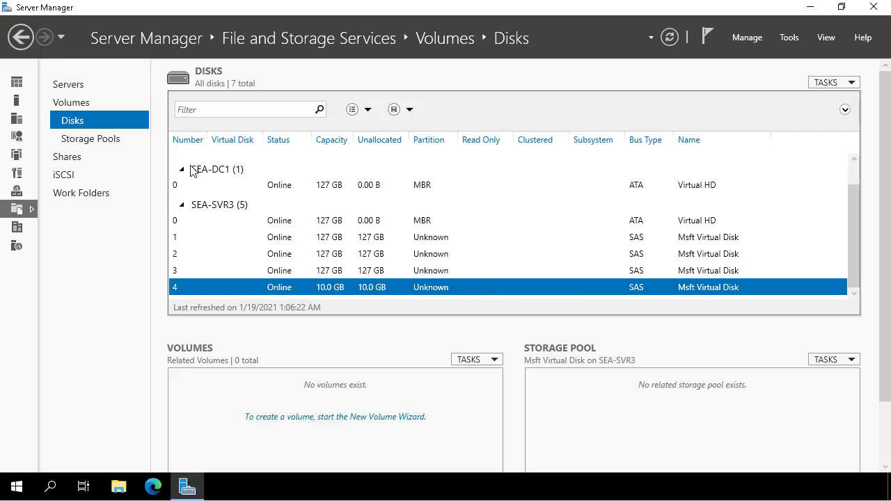
# Start a new storage pool named SP1 from the primordial pool on SEA-SVR3
pyautogui.click(106, 141)
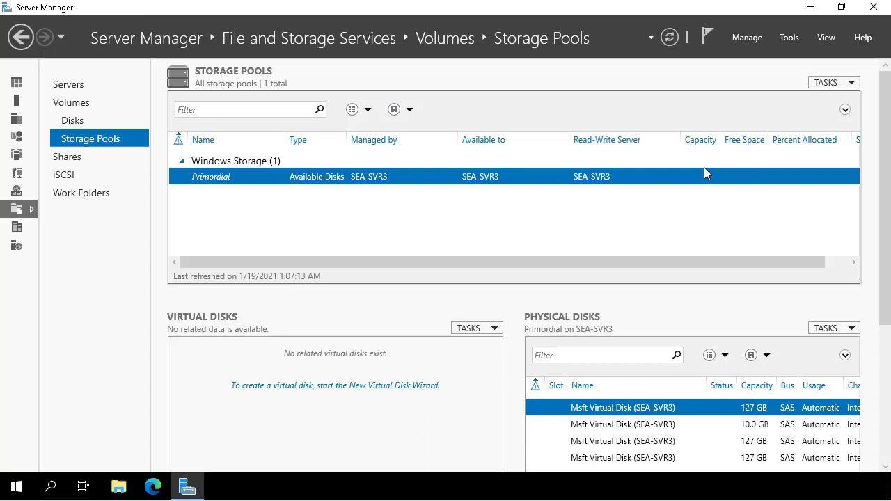
pyautogui.click(833, 89)
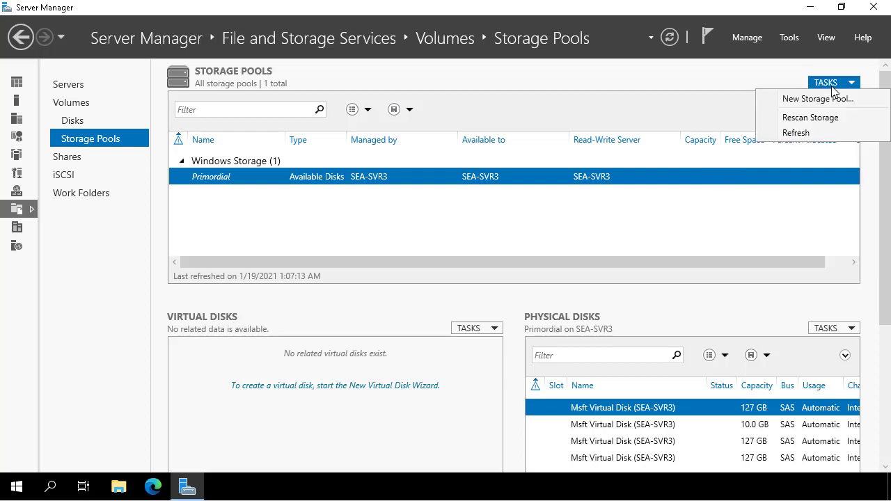
pyautogui.click(826, 104)
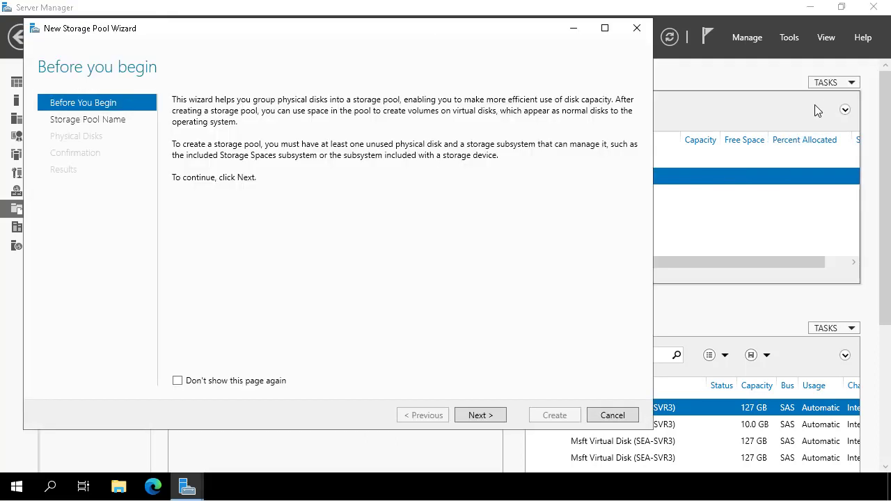
pyautogui.click(478, 416)
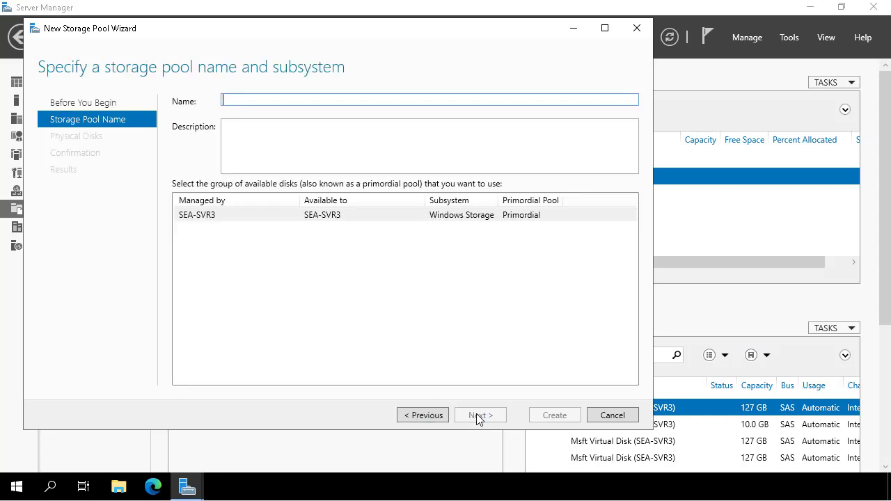
pyautogui.write('SP1')
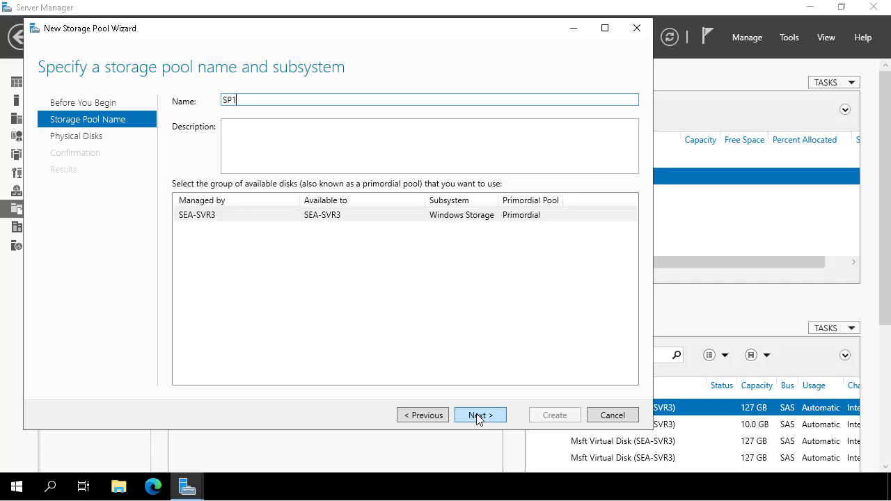
pyautogui.click(478, 416)
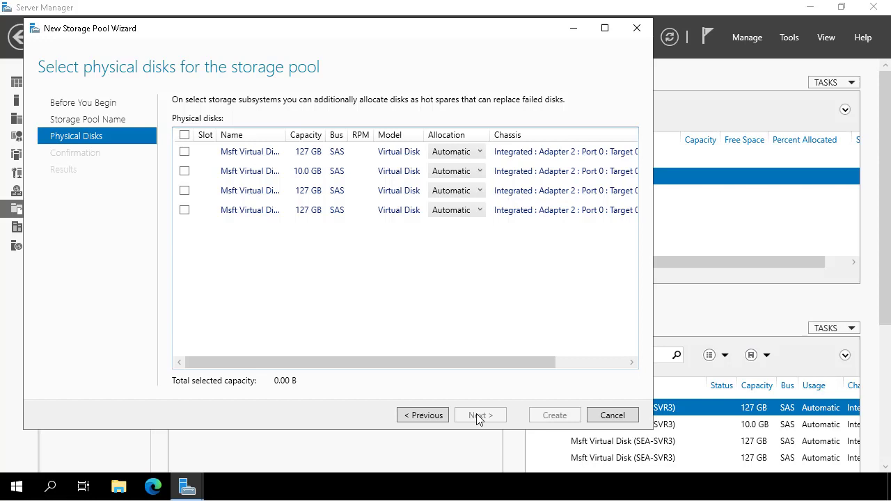
# Include all four physical disks with automatic allocation and create the storage pool SP1
pyautogui.click(185, 152)
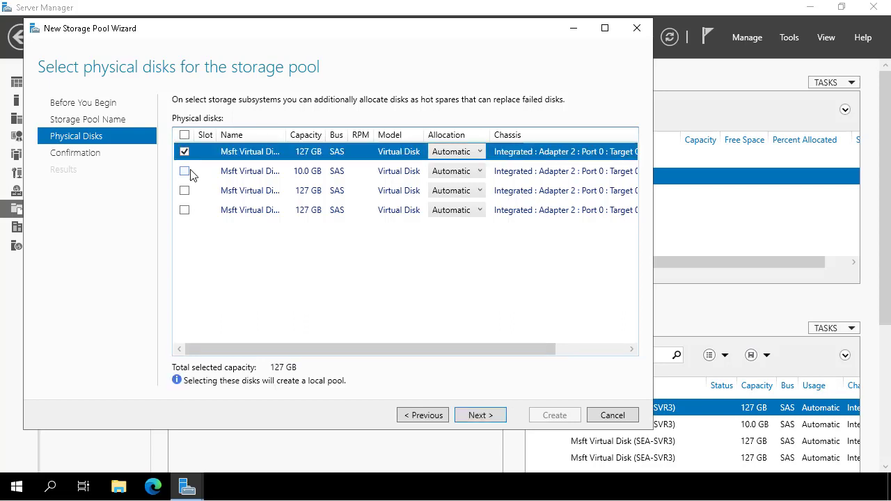
pyautogui.click(190, 173)
pyautogui.click(192, 194)
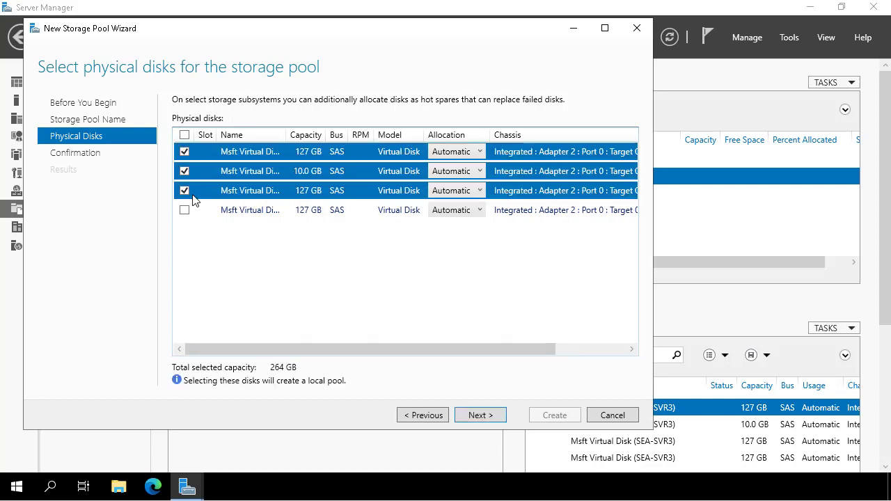
pyautogui.click(195, 215)
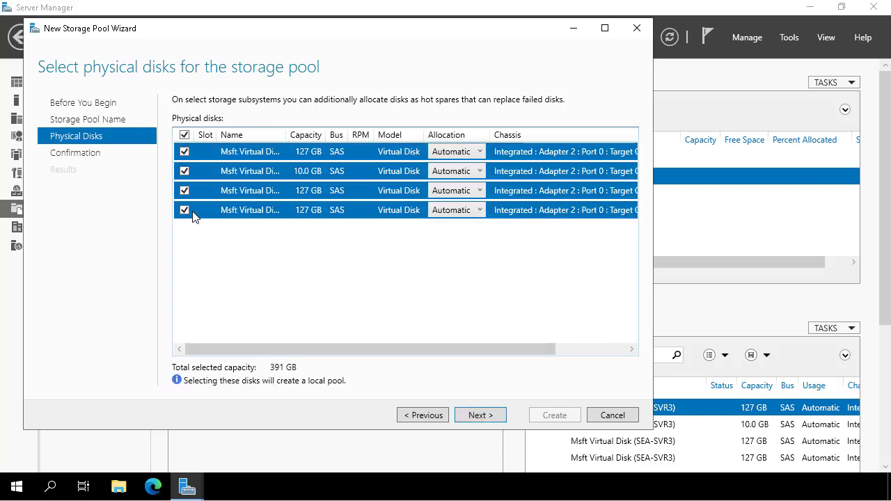
pyautogui.click(481, 415)
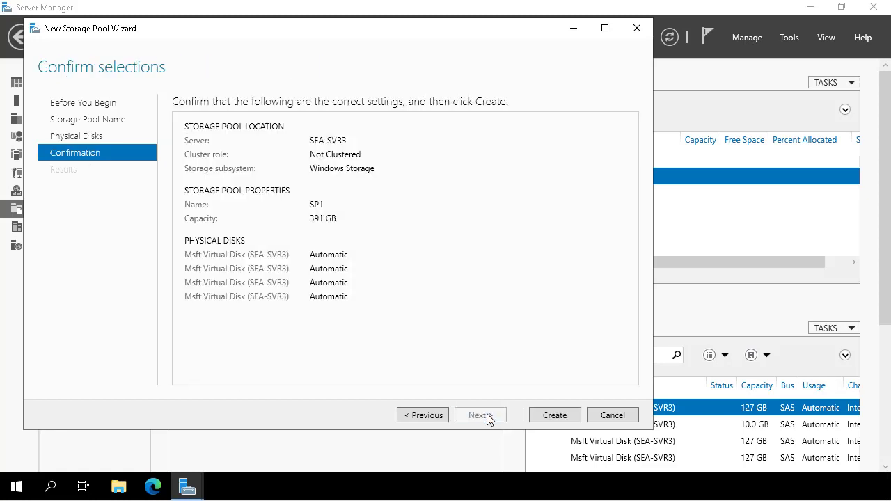
pyautogui.click(554, 416)
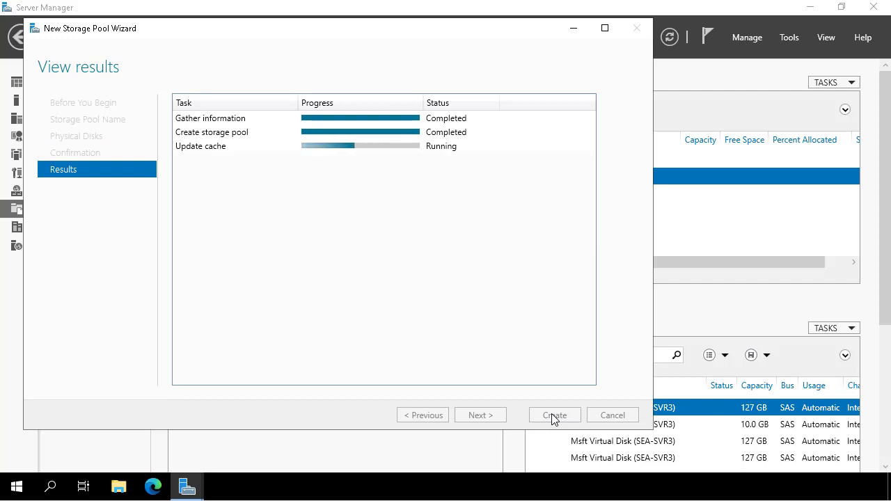
pyautogui.click(555, 417)
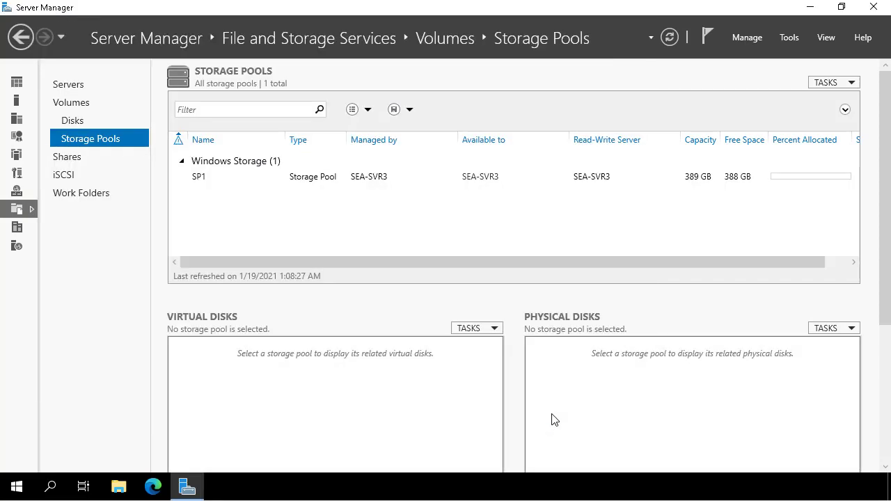
# Start a new virtual disk in storage pool SP1, naming it Mirrored and using the Mirror layout
pyautogui.click(301, 179)
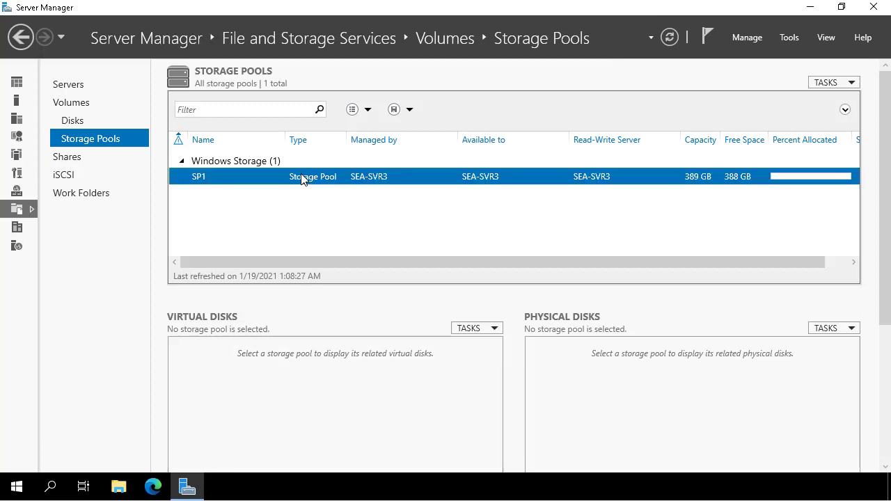
pyautogui.click(470, 330)
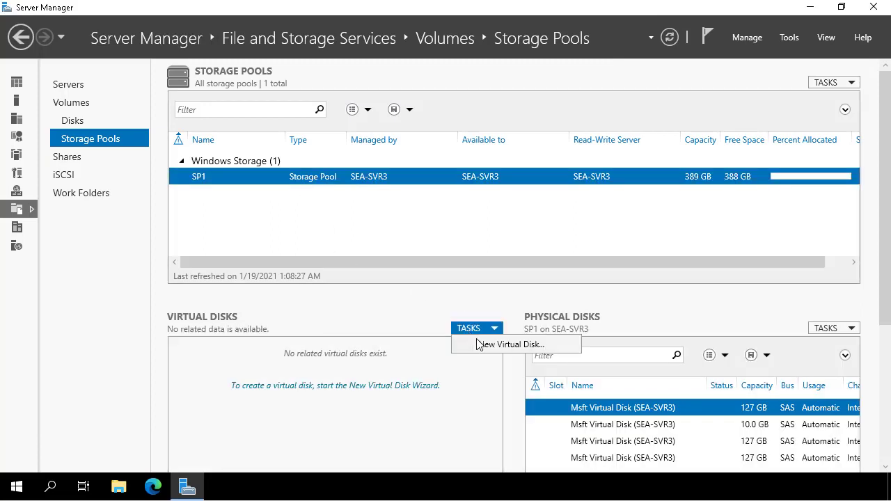
pyautogui.click(511, 344)
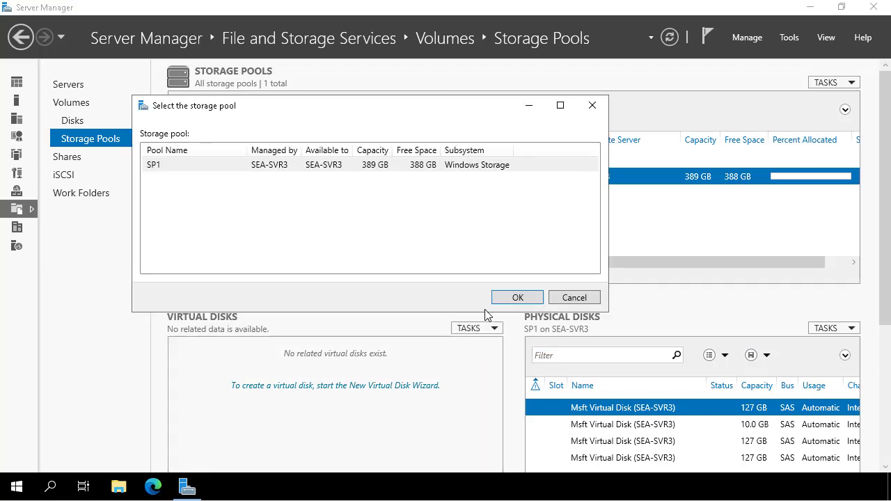
pyautogui.click(517, 298)
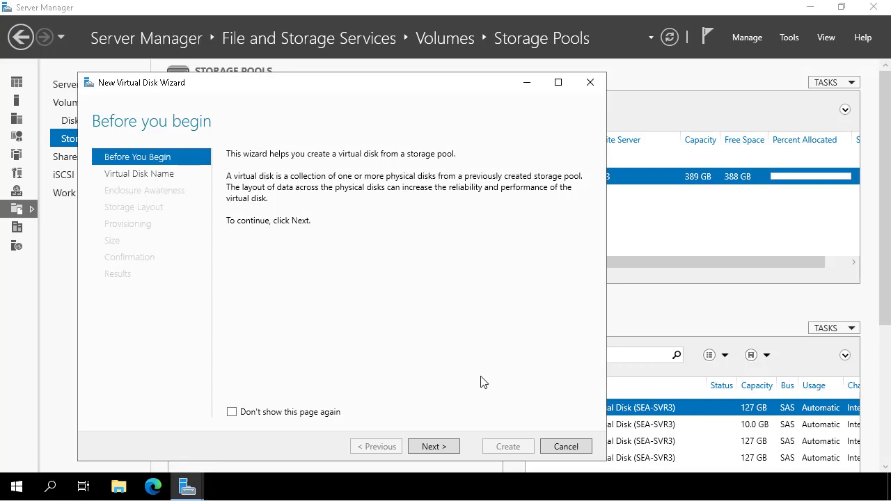
pyautogui.click(424, 449)
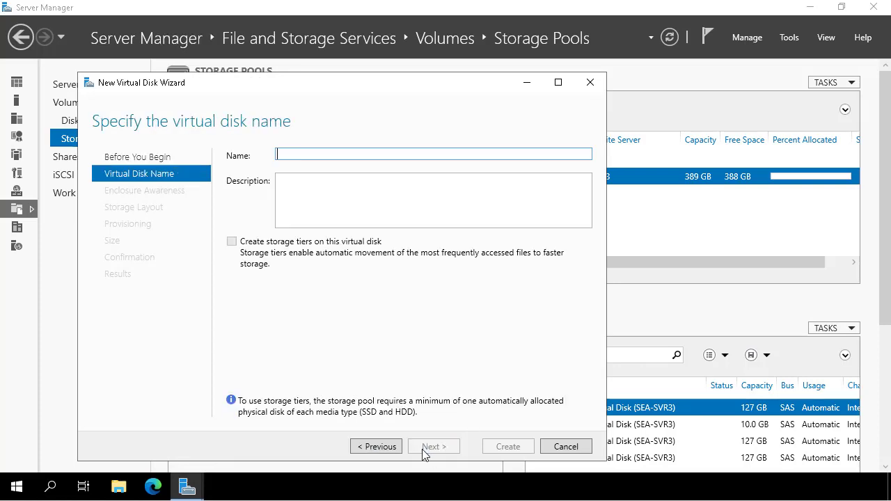
pyautogui.write('Mirrored')
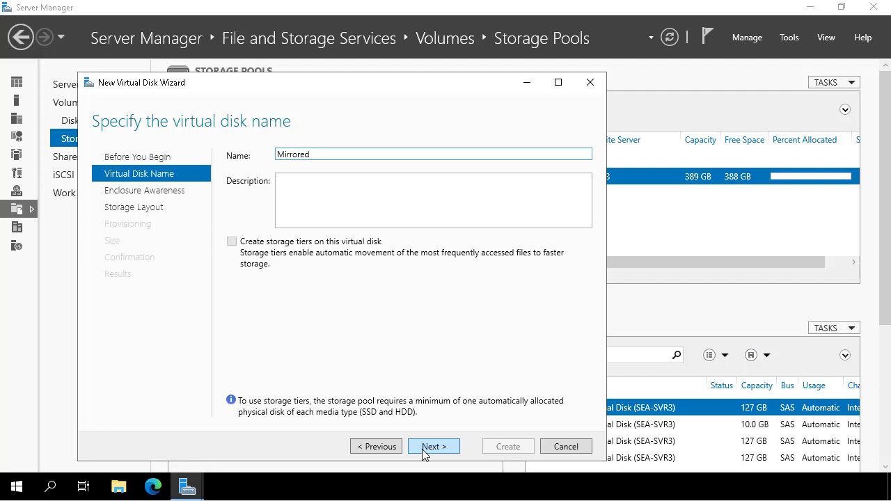
pyautogui.click(422, 446)
pyautogui.click(422, 447)
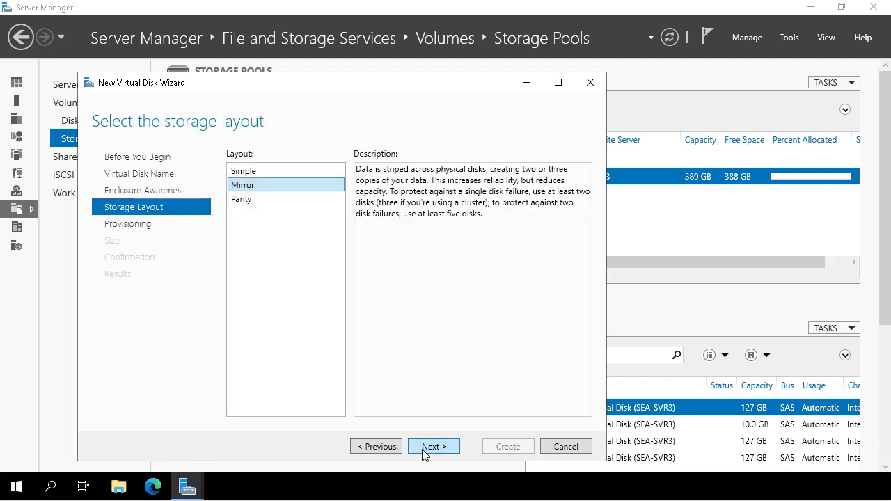
pyautogui.click(422, 446)
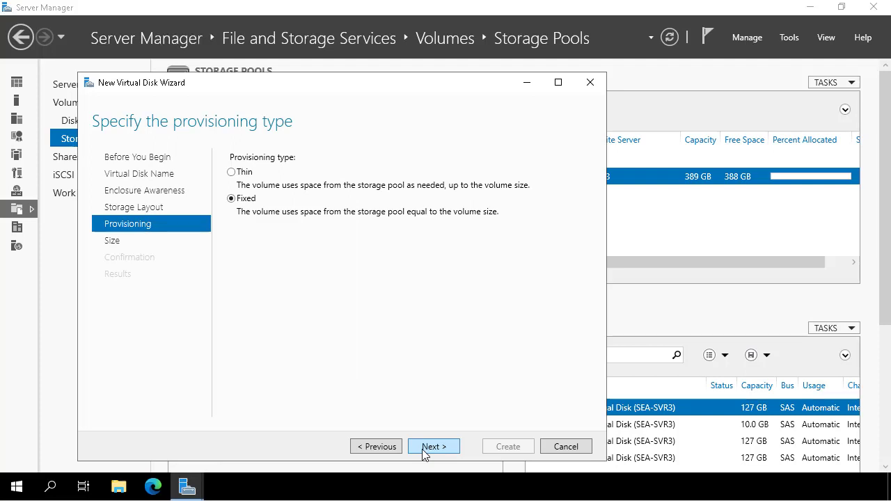
# Choose Thin provisioning for the virtual disk and specify its size as 25 GB
pyautogui.click(241, 175)
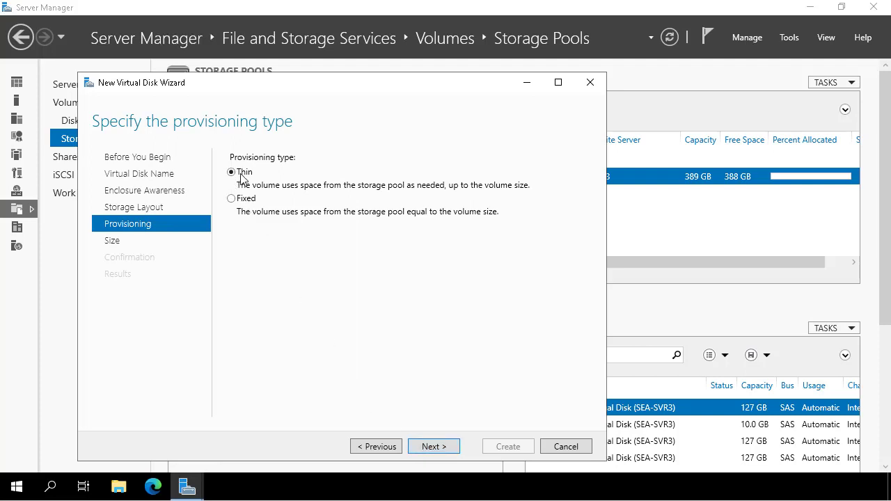
pyautogui.click(431, 449)
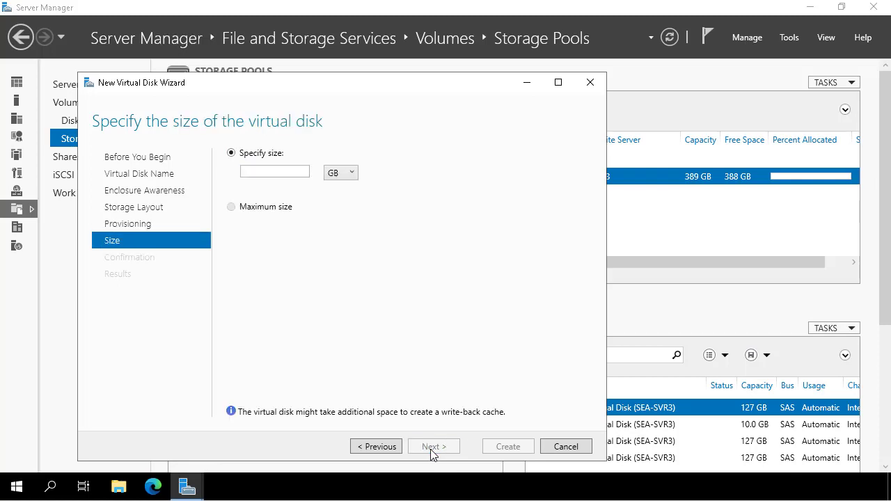
pyautogui.click(258, 172)
pyautogui.write('25')
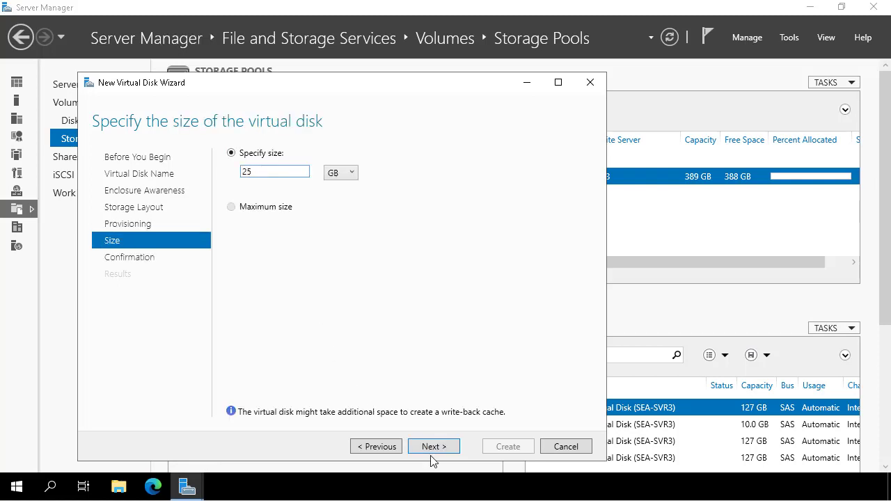
# Accept the 25 GB size, create the Mirrored virtual disk, and close the wizard with volume creation enabled
pyautogui.click(432, 448)
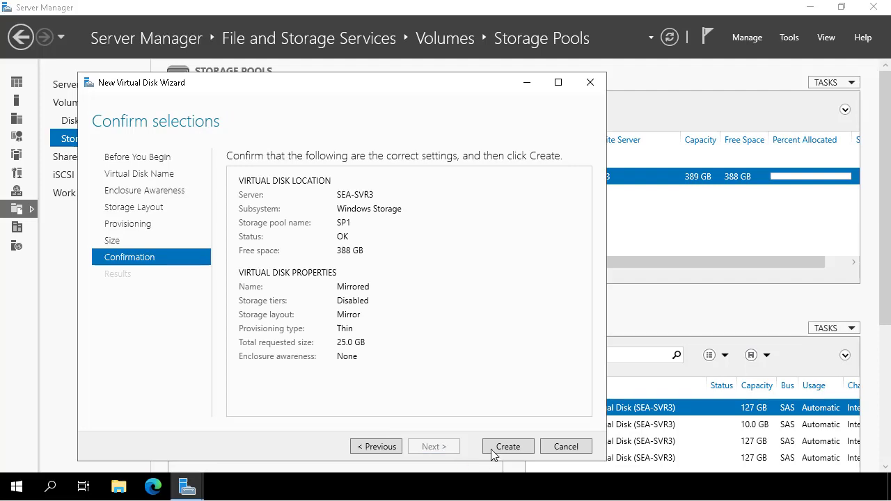
pyautogui.click(491, 450)
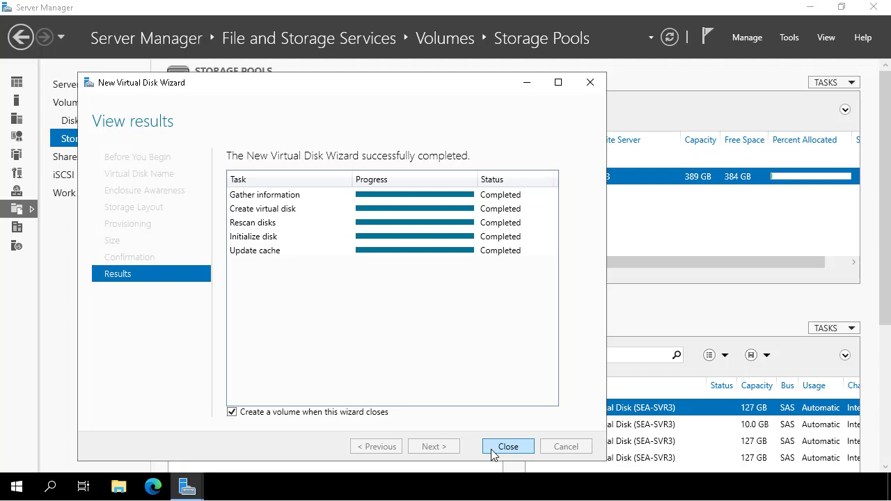
pyautogui.click(491, 449)
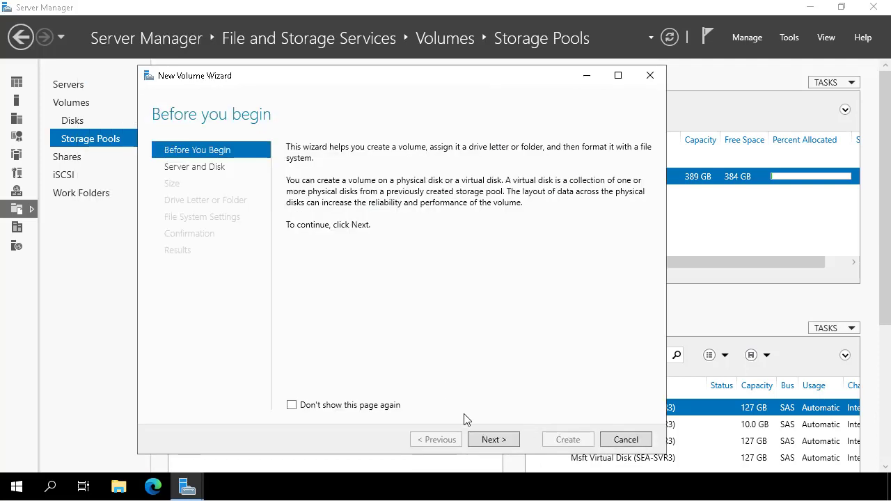
# Set up the new volume on SEA-SVR3's Mirrored disk at the full 25.0 GB size and assign it drive letter M
pyautogui.click(492, 440)
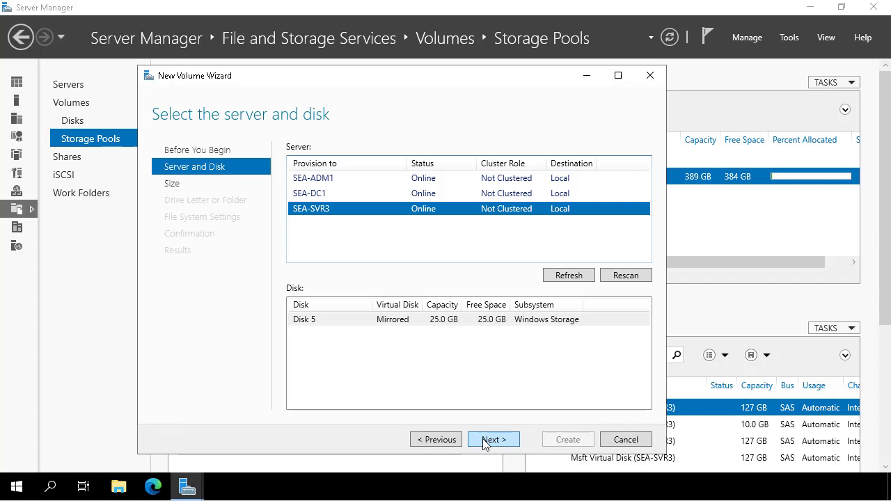
pyautogui.click(491, 440)
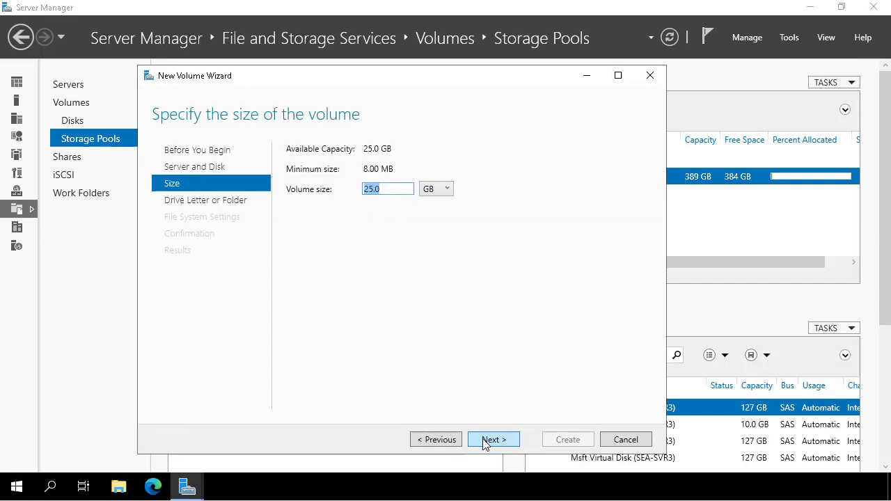
pyautogui.click(491, 440)
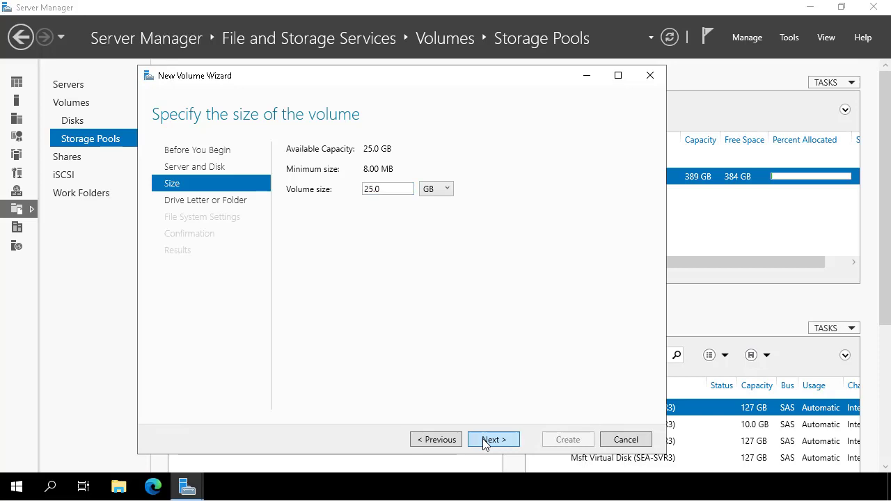
pyautogui.click(378, 201)
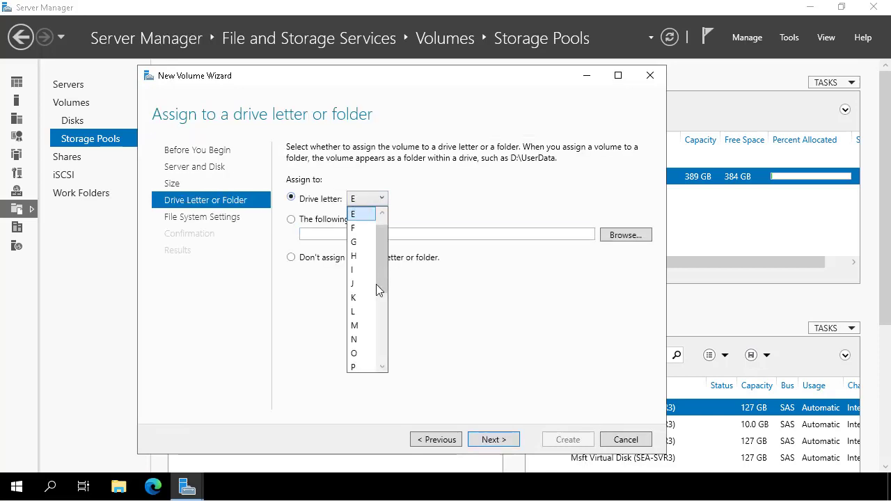
pyautogui.click(367, 328)
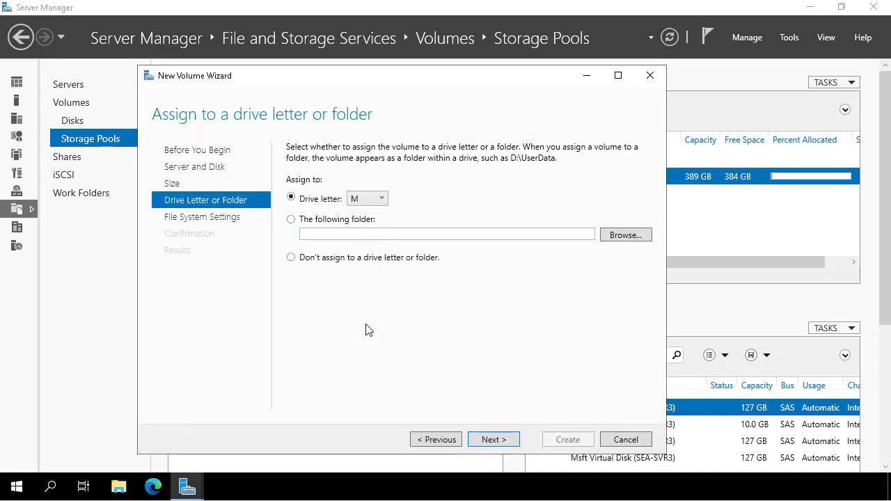
pyautogui.click(483, 441)
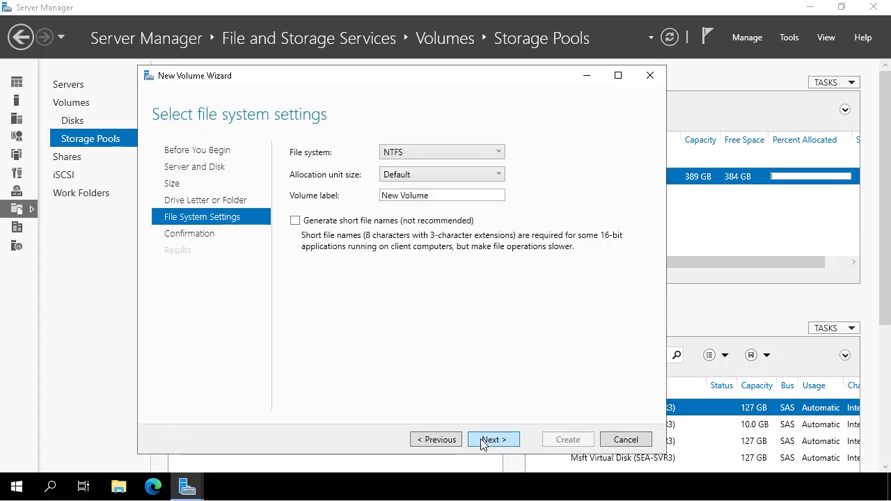
# Label the volume CORP DATA, keep NTFS with the default allocation unit size, and create it
pyautogui.tripleClick(432, 195)
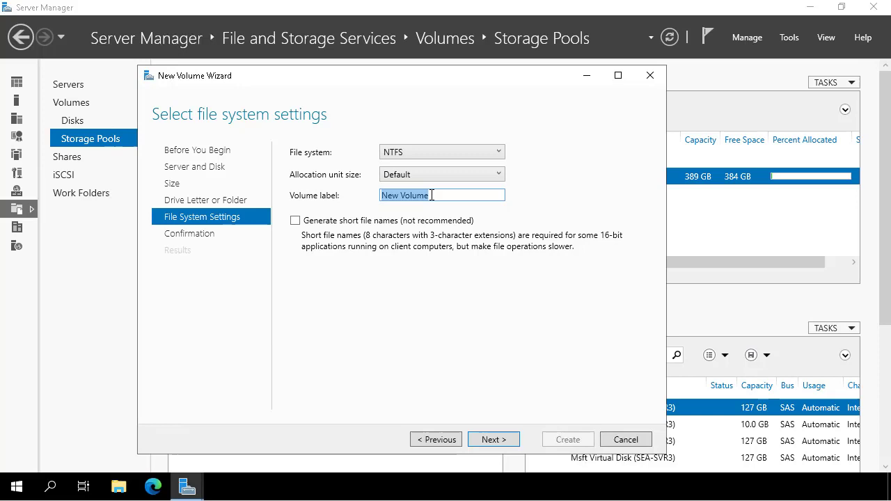
pyautogui.write('CORP')
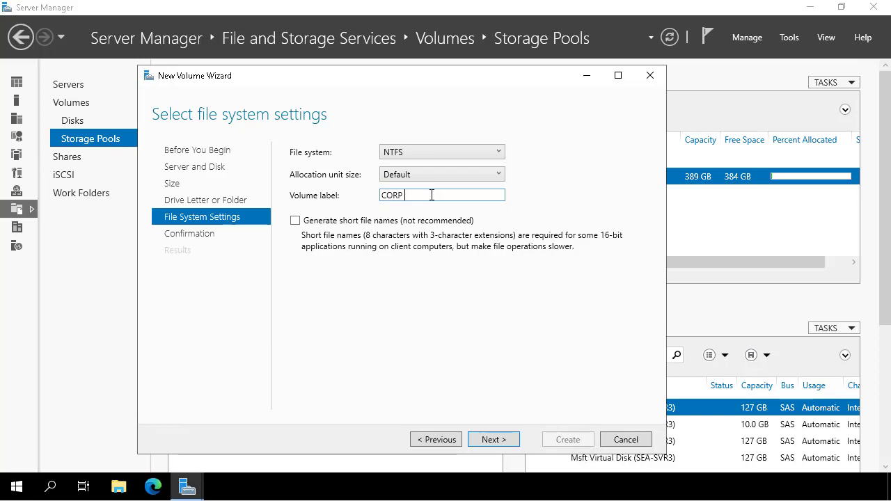
pyautogui.write(' DATA')
pyautogui.click(491, 439)
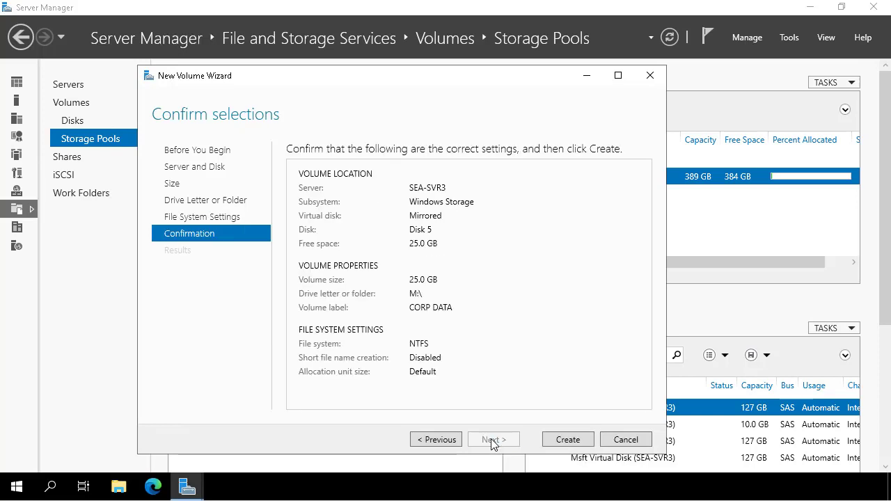
pyautogui.click(578, 439)
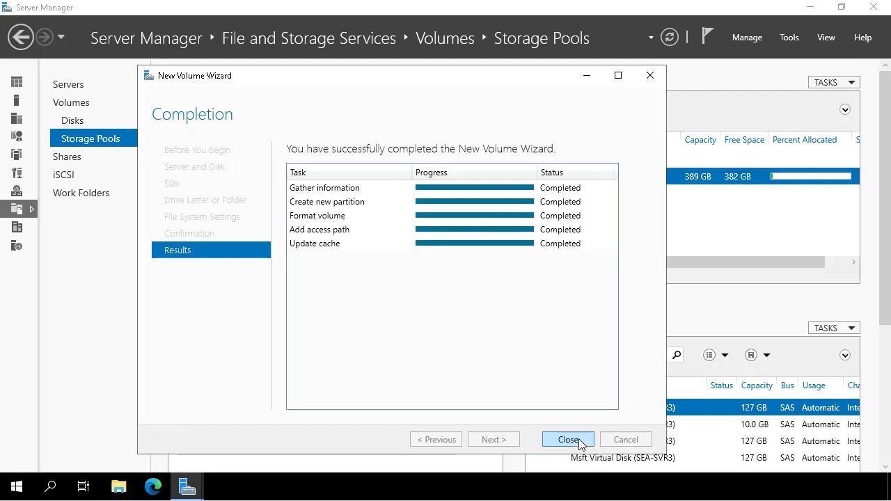
pyautogui.click(578, 439)
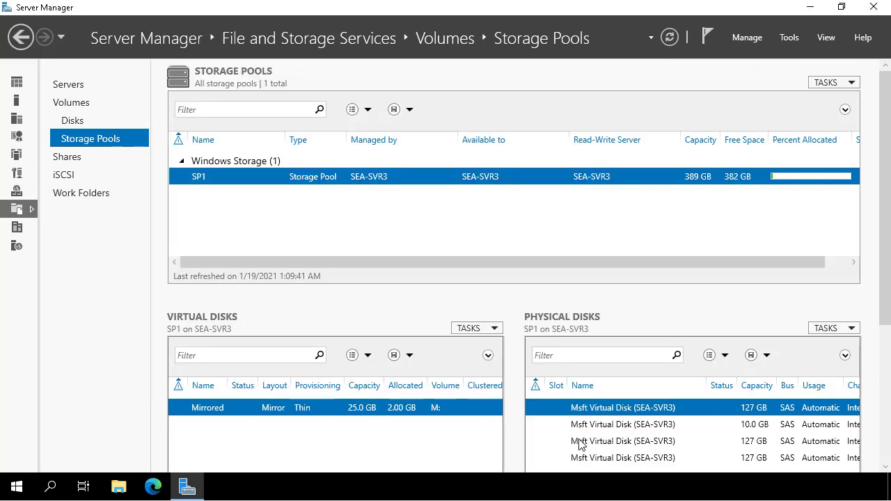
# Switch to Windows Admin Center, connect to SEA-SVR3, and open the CORP DATA (M:) volume in its file browser
pyautogui.click(153, 488)
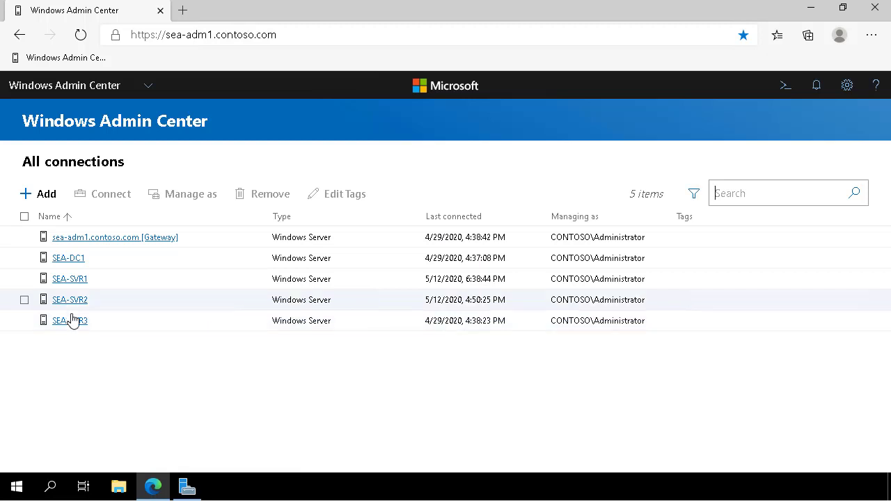
pyautogui.click(70, 322)
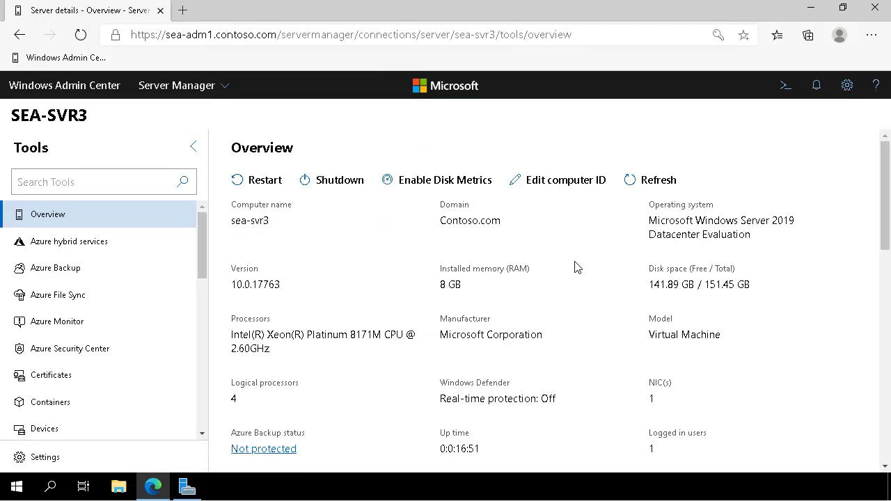
pyautogui.scroll(-2, 130, 293)
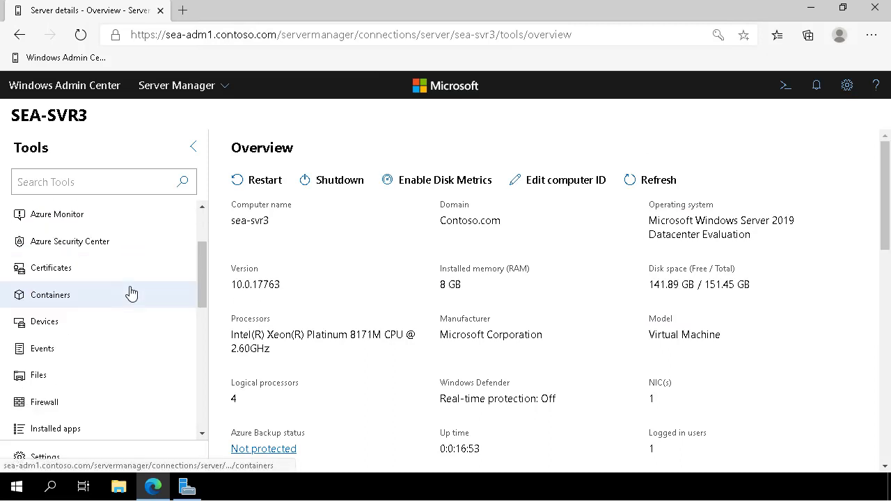
pyautogui.click(37, 376)
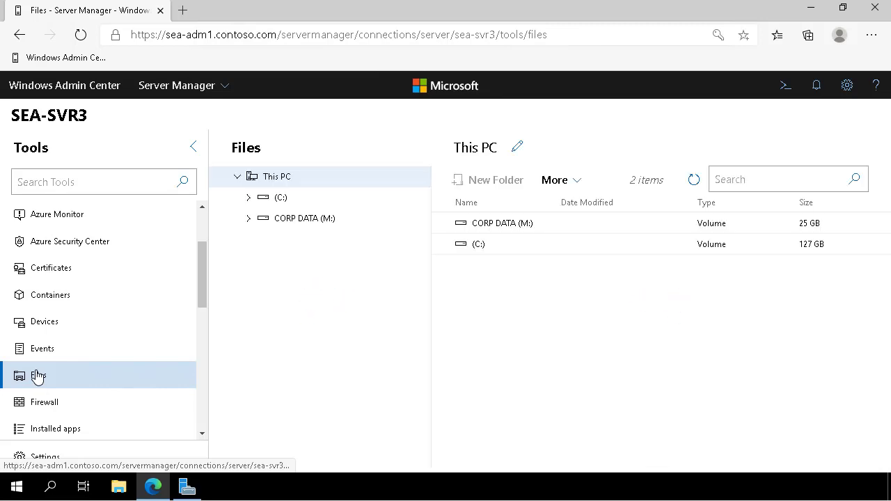
pyautogui.click(312, 221)
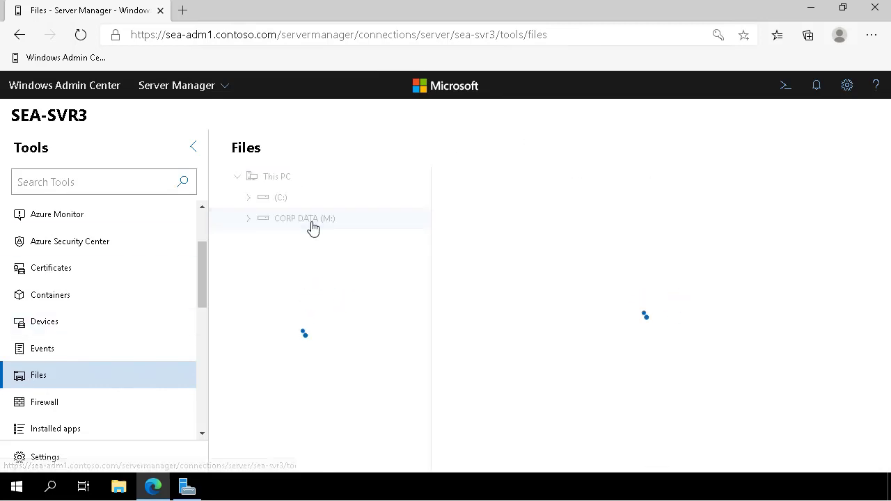